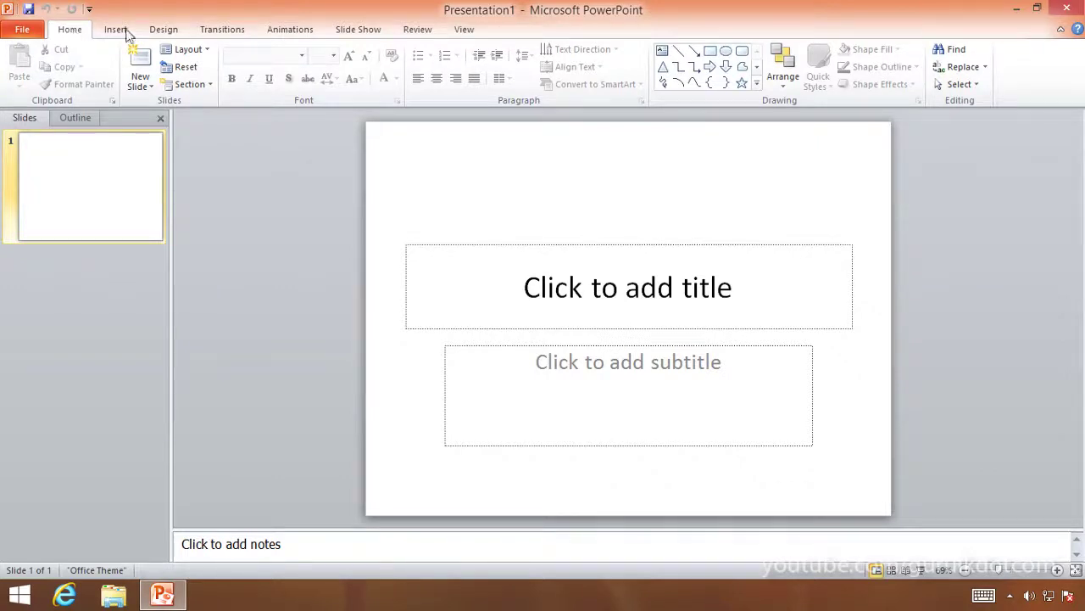
Step: Browse the View, Review, Slide Show, Animations and Transitions ribbon tabs, then return to Home
click(457, 33)
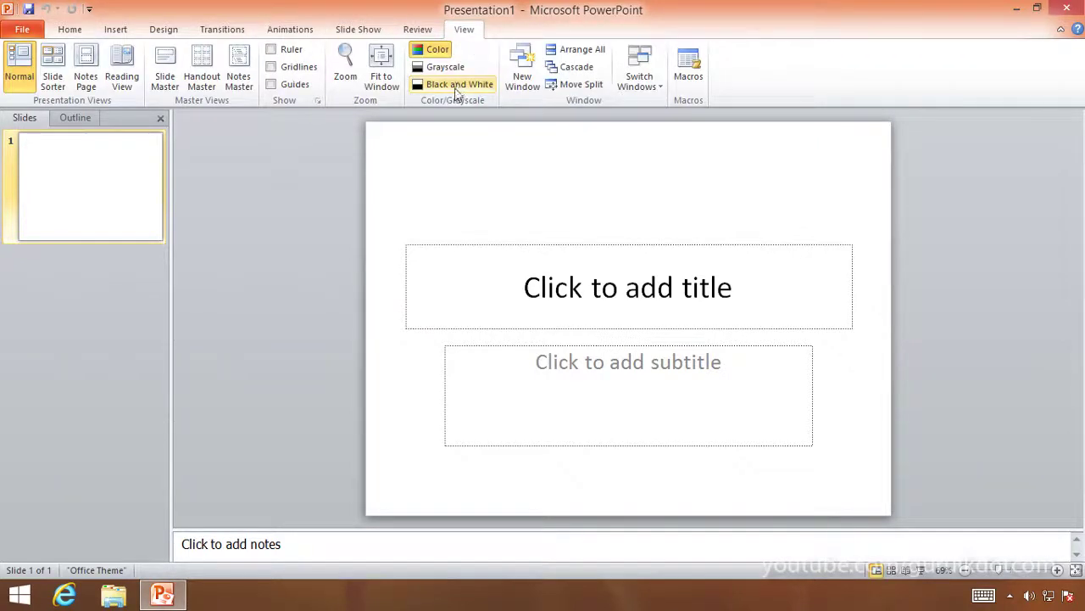
click(424, 33)
click(360, 32)
click(297, 33)
click(218, 34)
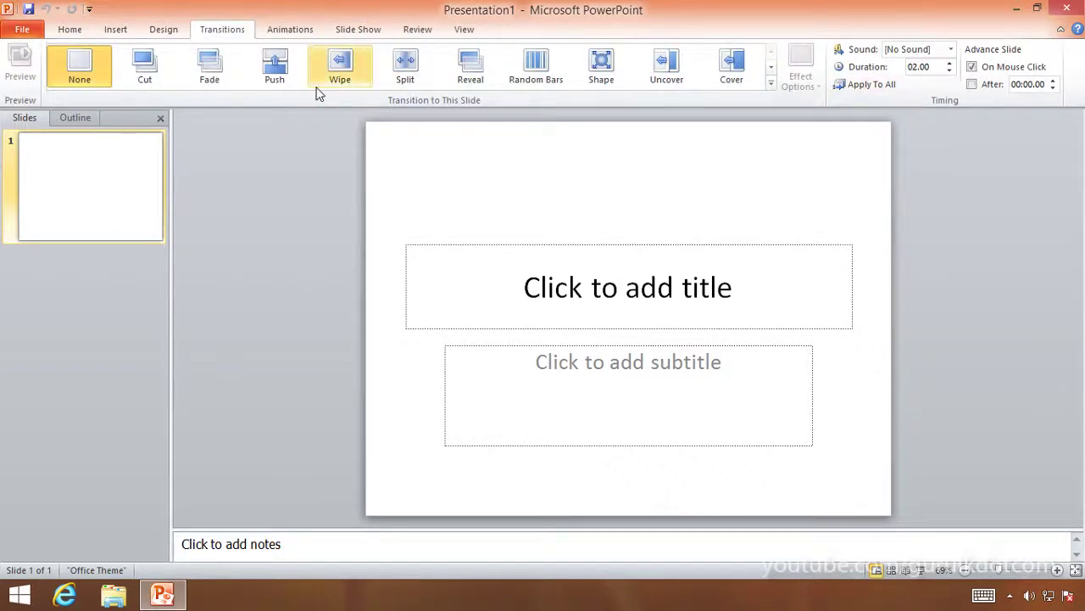
click(71, 31)
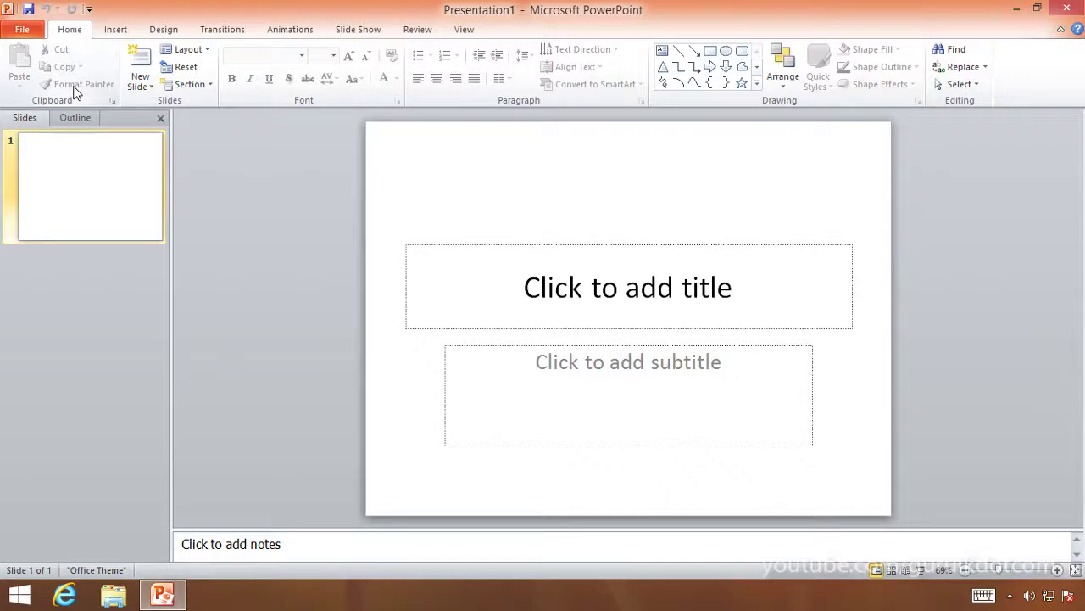
Step: Revisit the Slide Show and Animations tabs, then show the Info page for Sri Lankan History.pptx
click(358, 29)
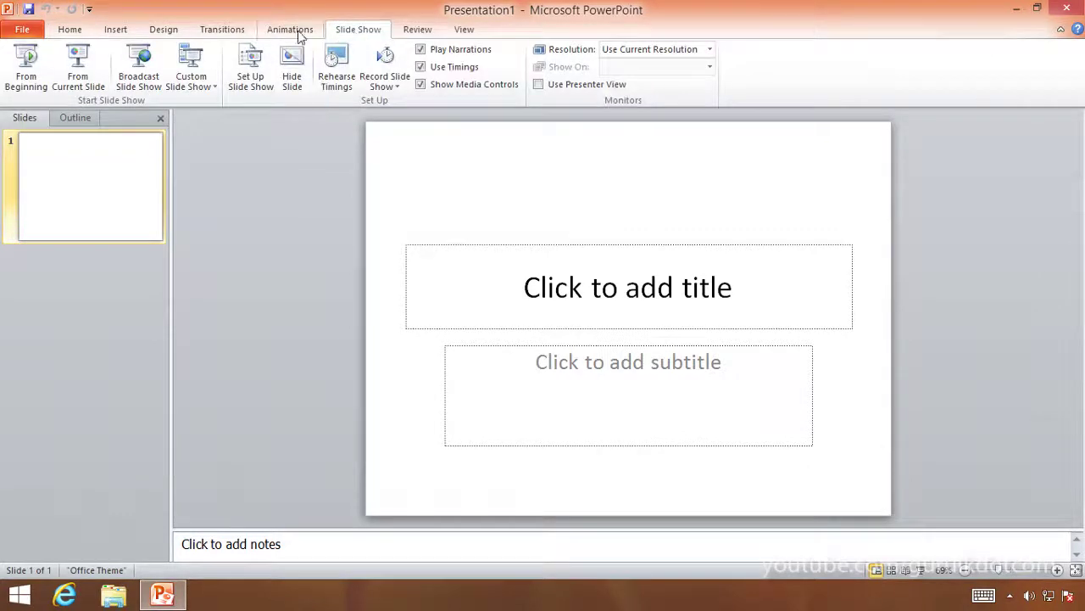
click(290, 30)
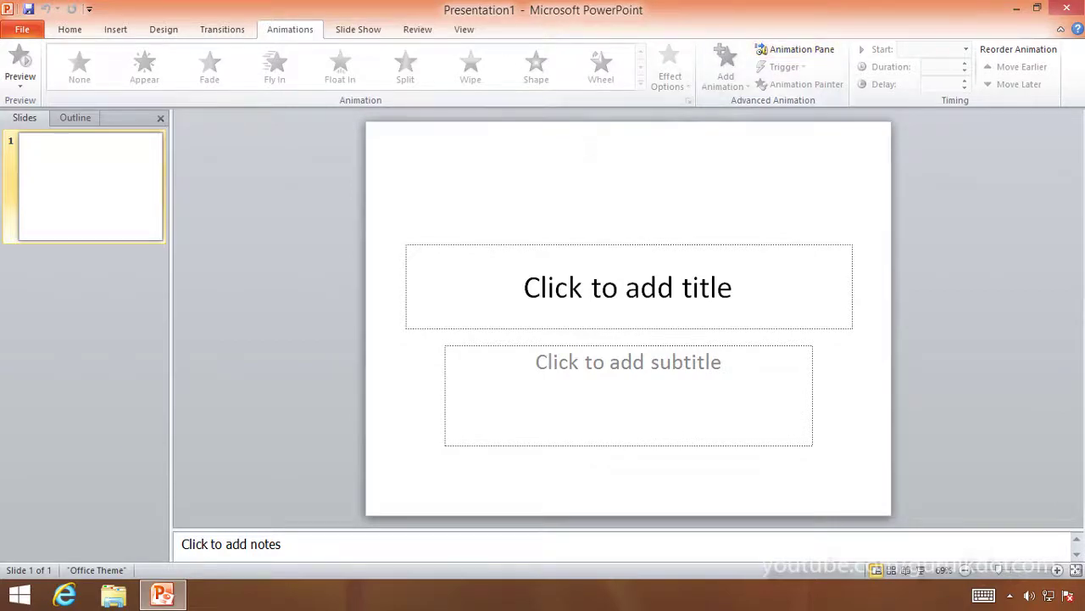
click(72, 31)
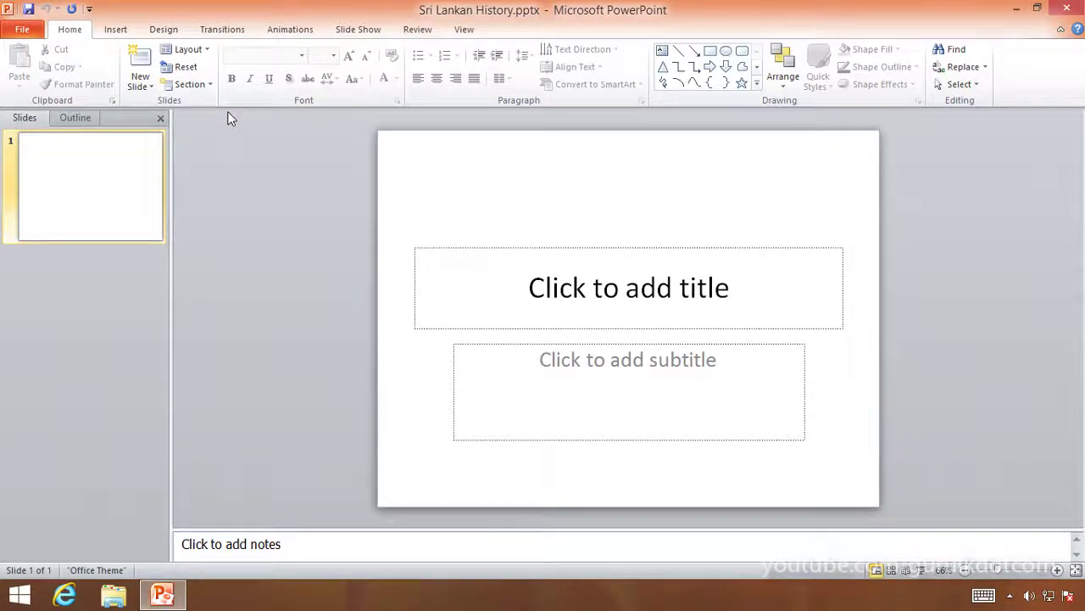
click(23, 34)
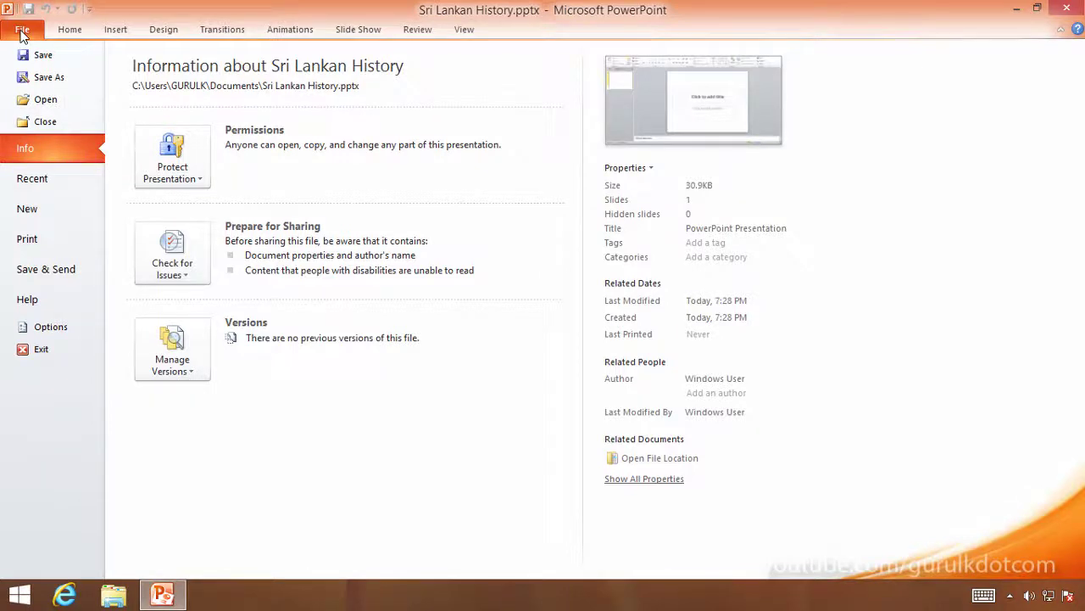
Step: Reopen Backstage and list recent files: Sri Lankan History.pptx and My Presentation.pptx
click(23, 33)
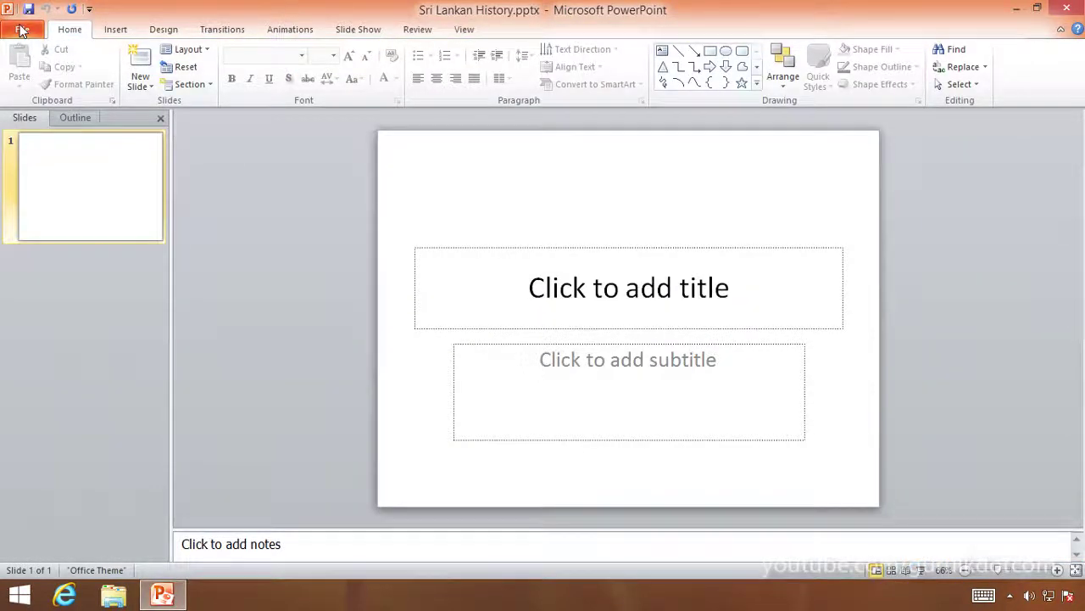
click(23, 33)
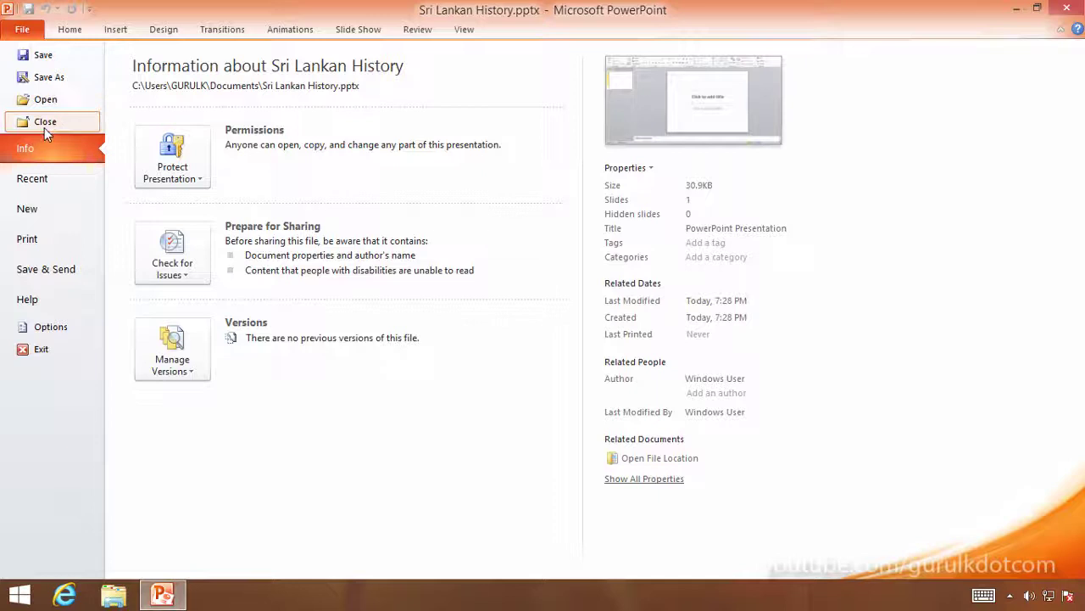
click(25, 186)
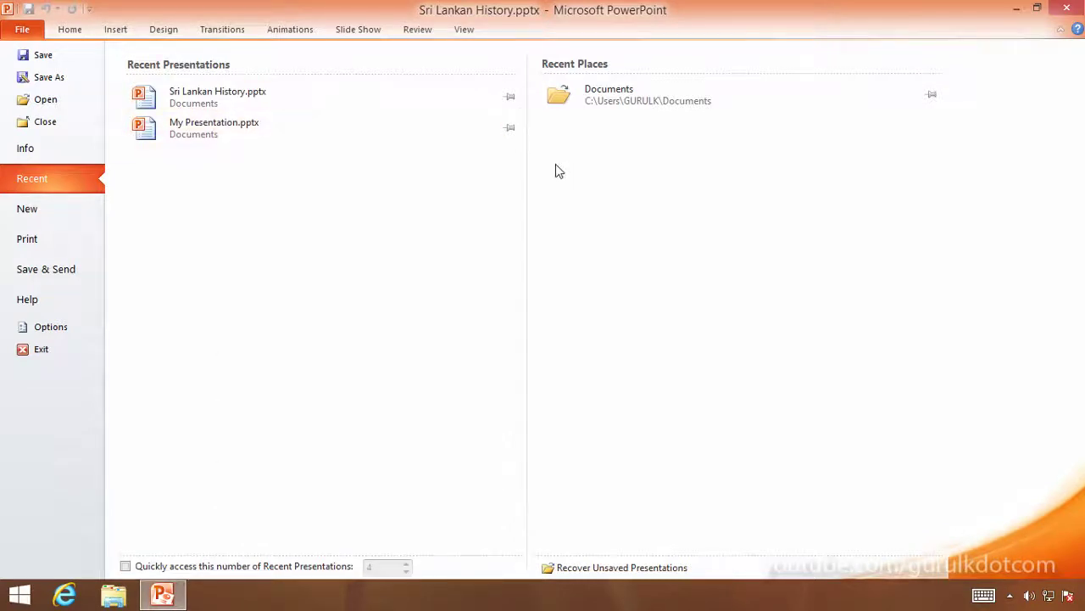
Step: Create a new blank presentation, Presentation3, from File > New
click(34, 212)
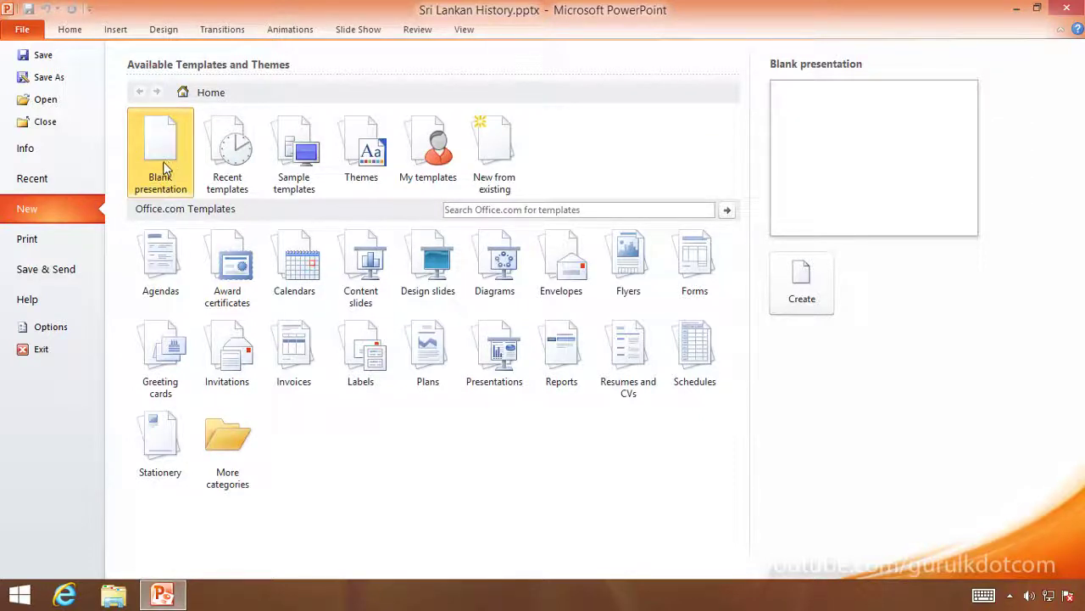
click(801, 278)
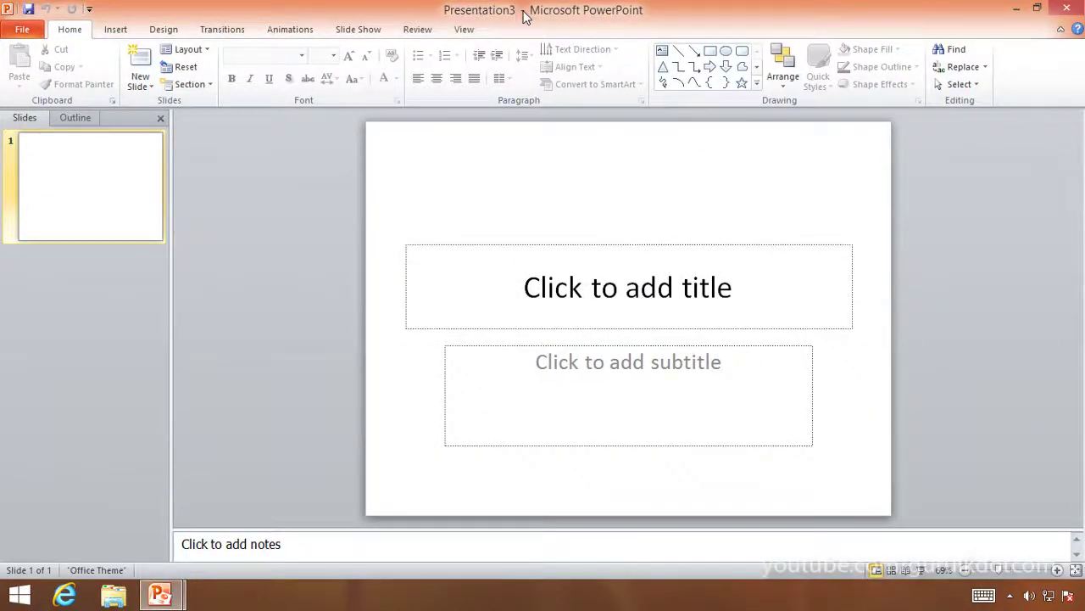
Step: View Presentation3's Info, Print and Save & Send pages in Backstage
click(22, 29)
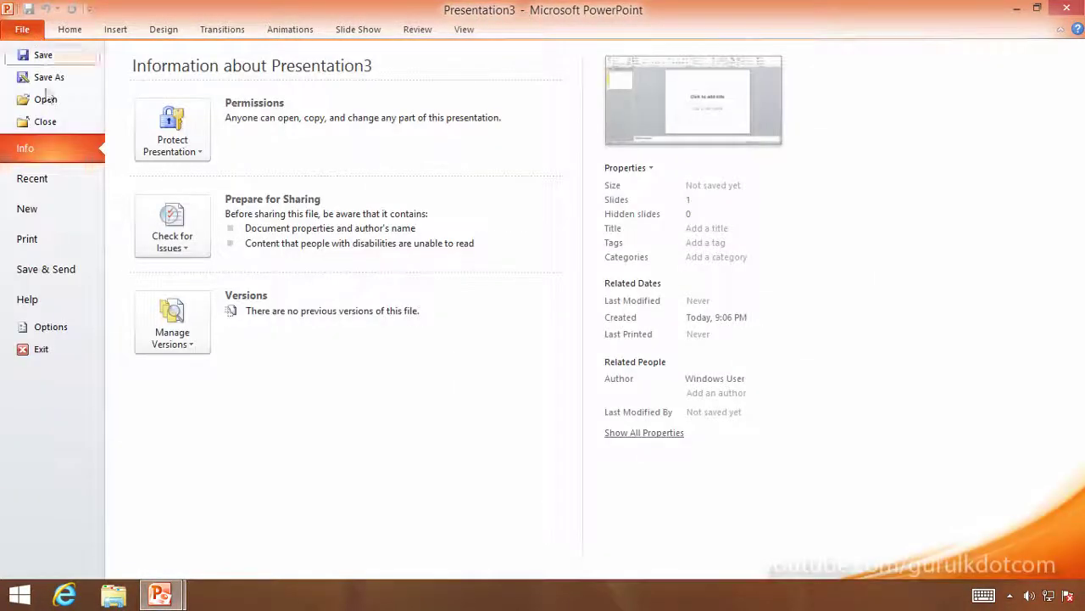
click(29, 243)
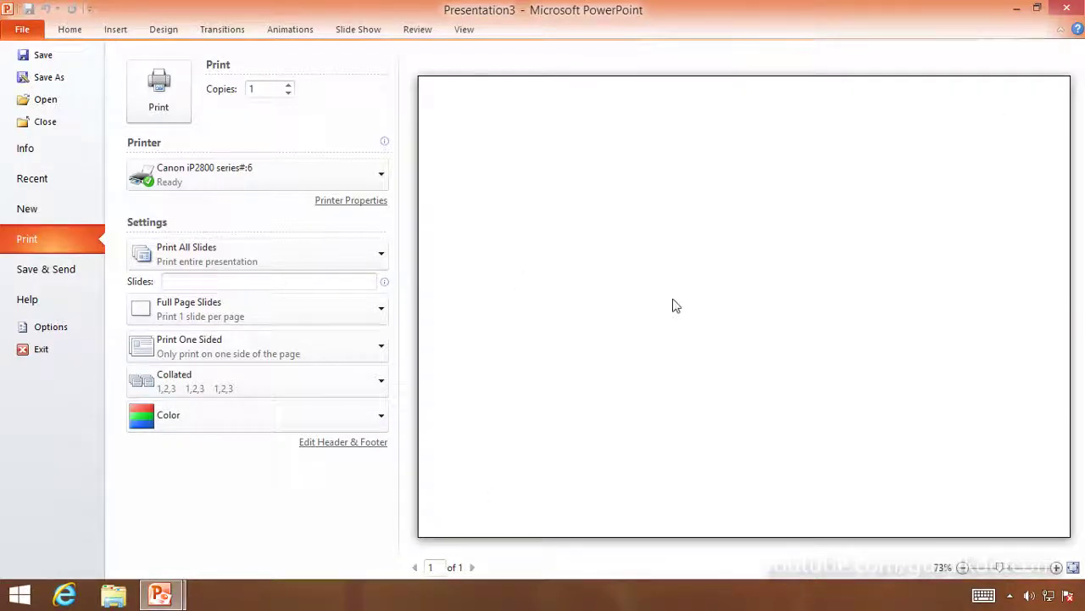
click(39, 276)
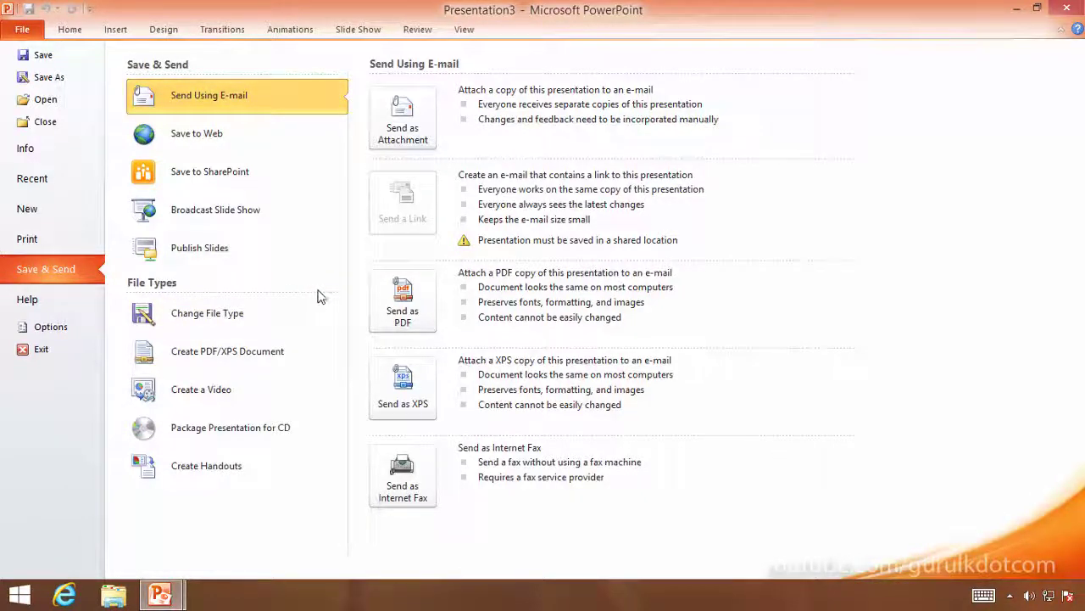
Step: Bring up PowerPoint Options, shift the dialog right, and cancel it without changes
click(51, 329)
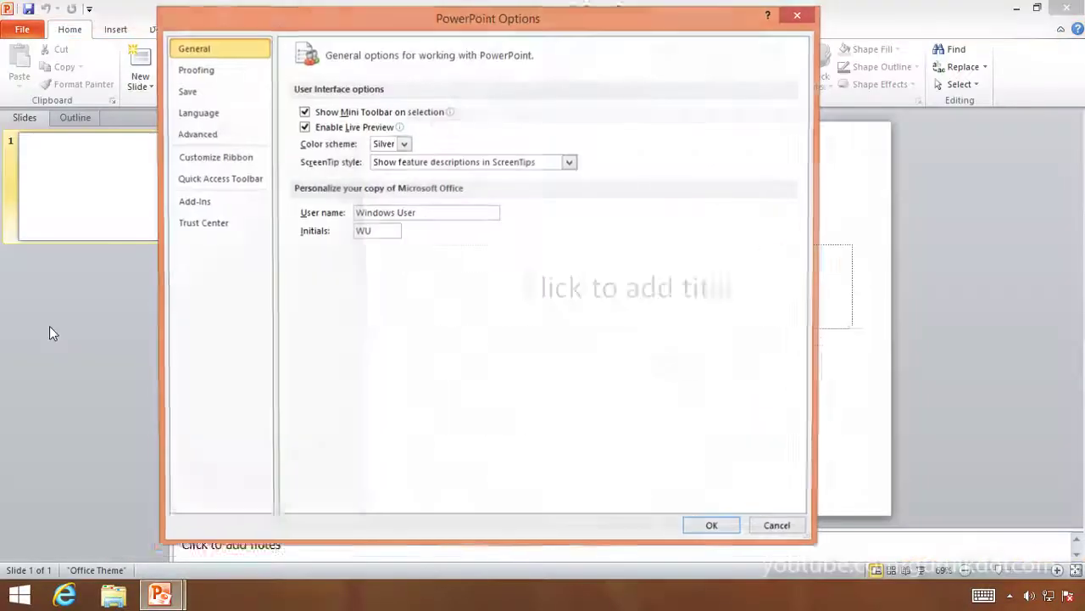
drag(414, 24, 523, 23)
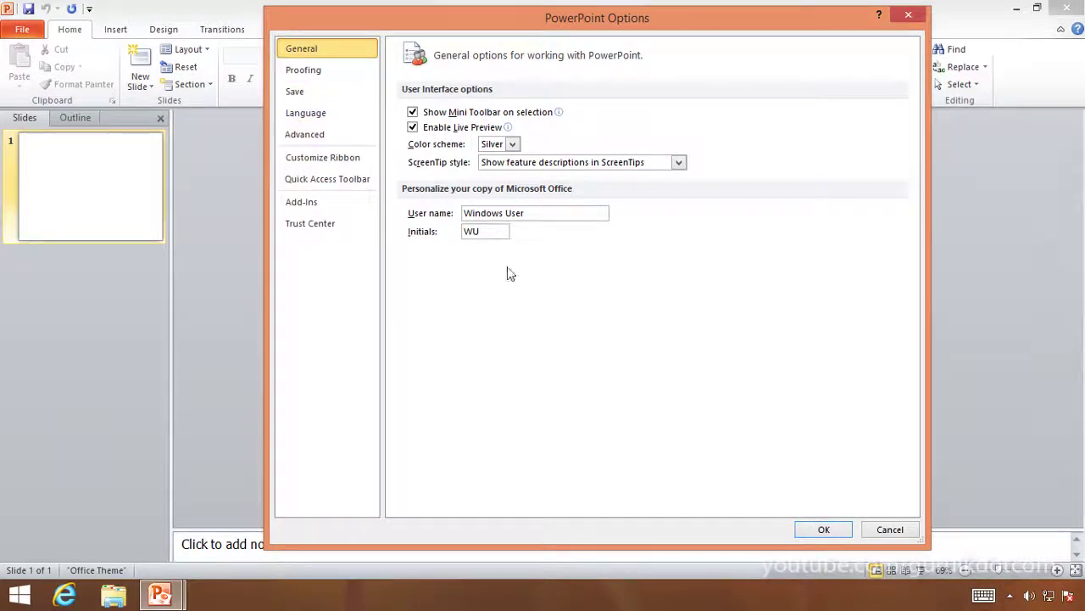
click(890, 529)
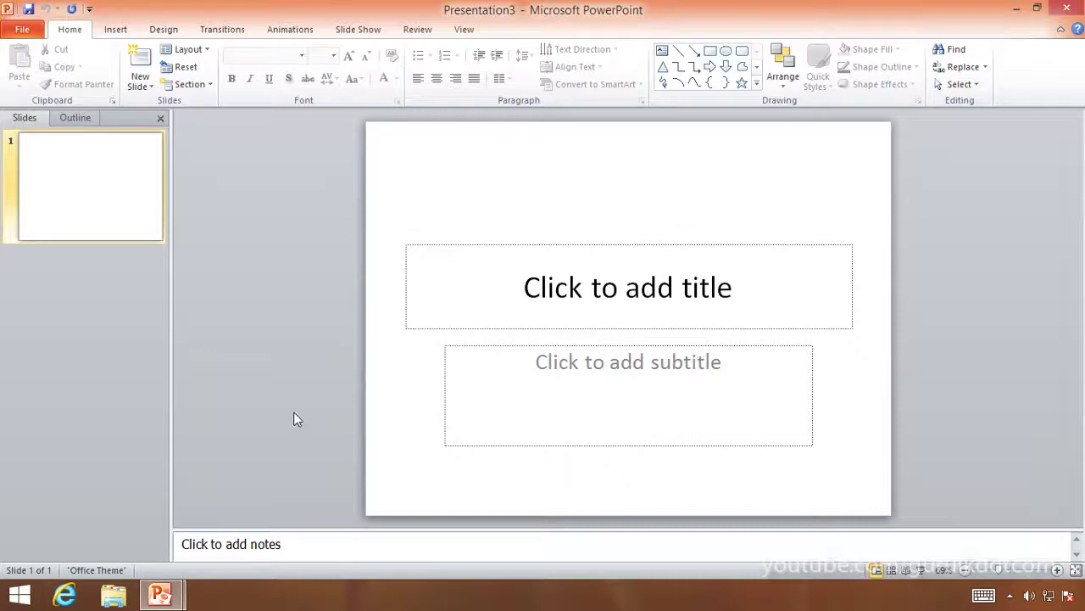
click(410, 308)
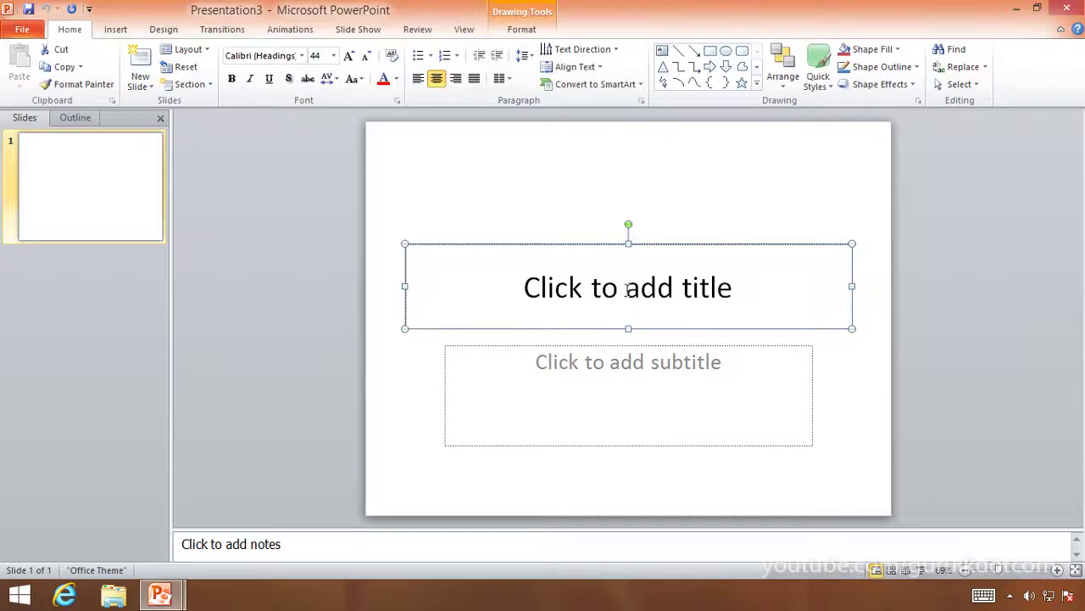
click(451, 366)
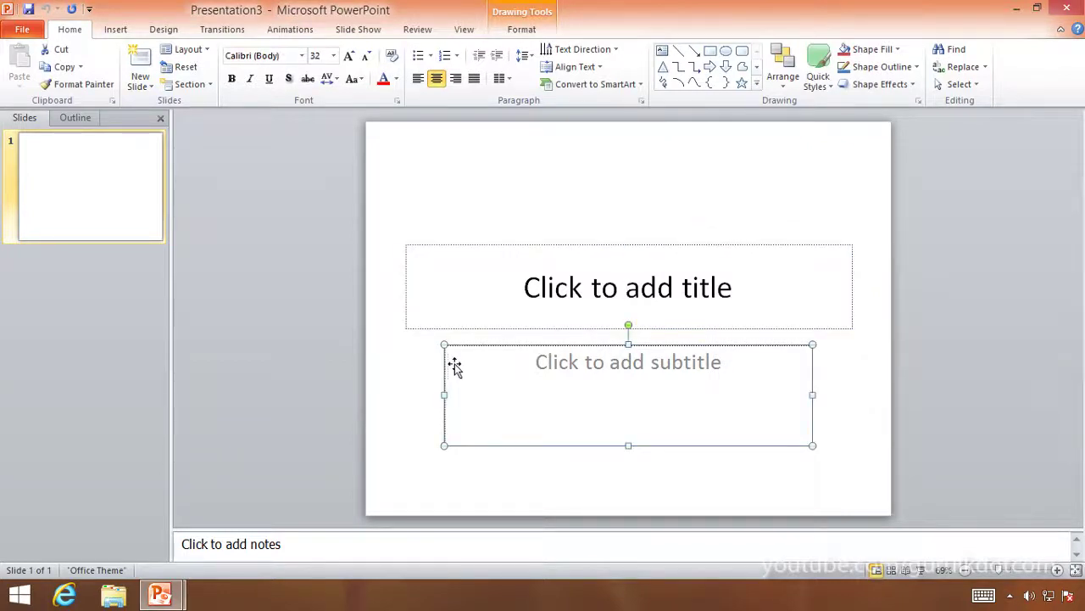
click(571, 287)
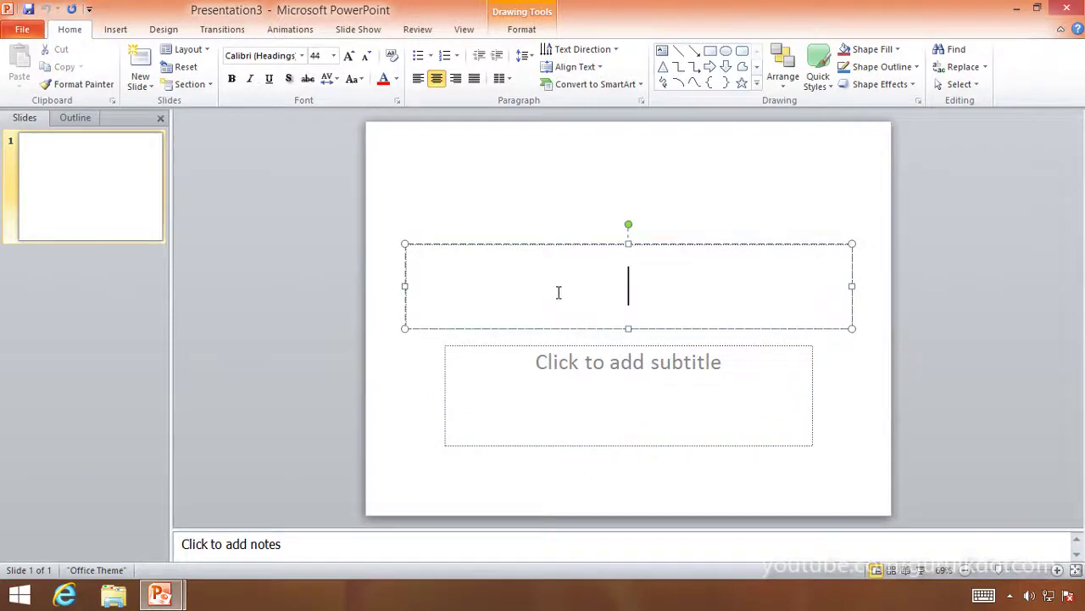
click(607, 375)
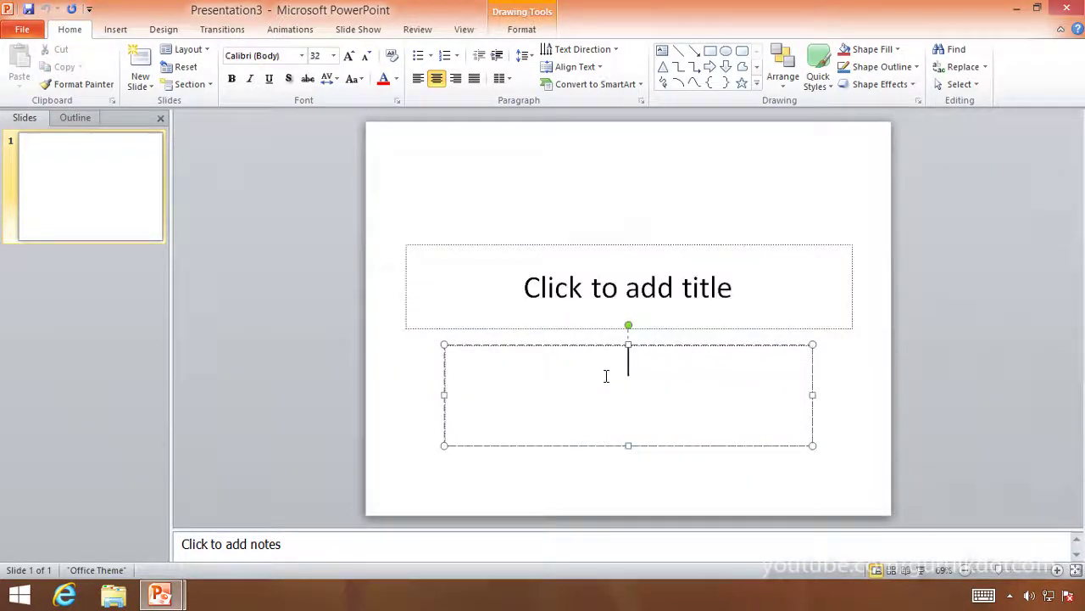
click(425, 369)
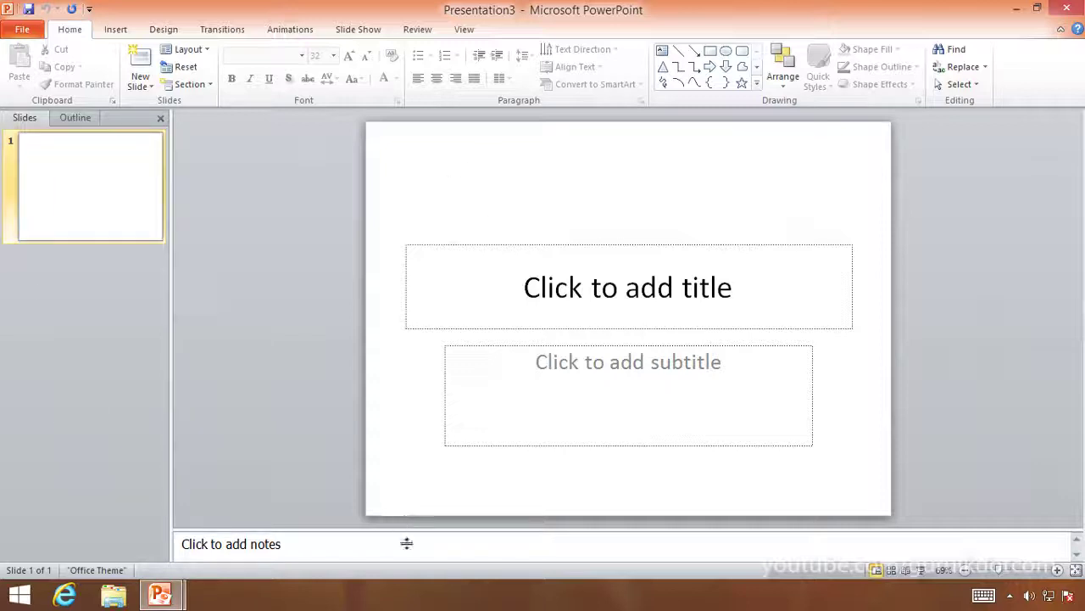
Step: Resize the notes pane taller then slightly back, and place the cursor in the notes area
drag(407, 544, 405, 493)
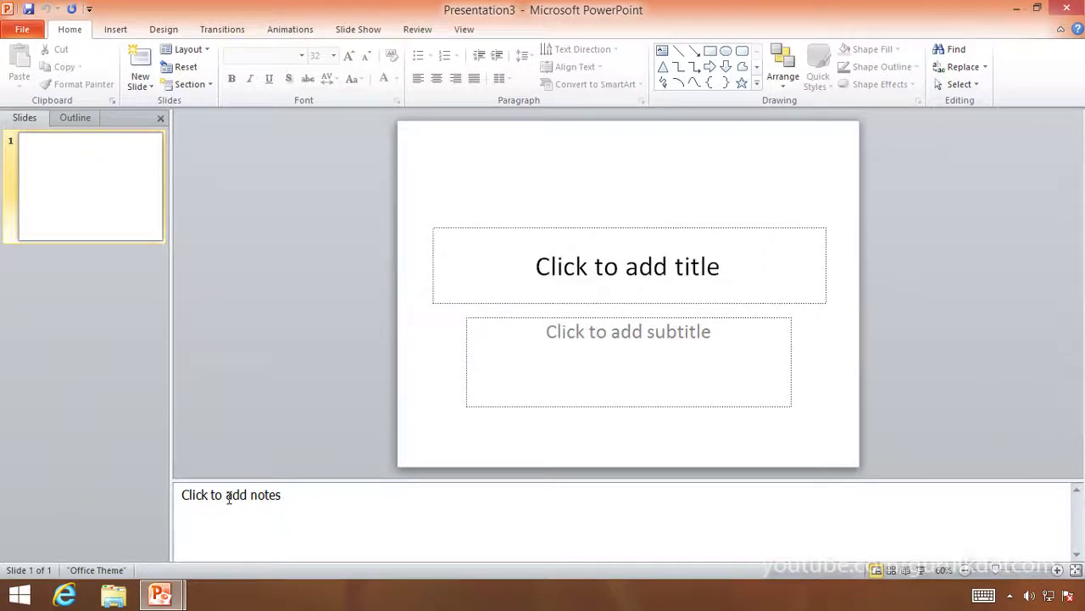
drag(337, 493, 330, 514)
click(192, 535)
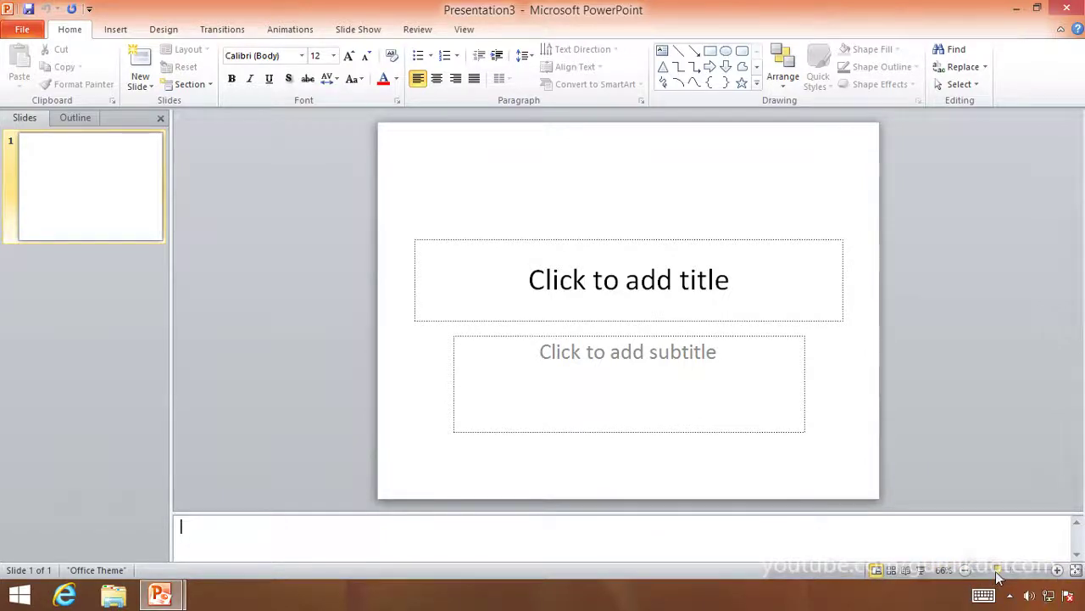
drag(997, 577, 1012, 576)
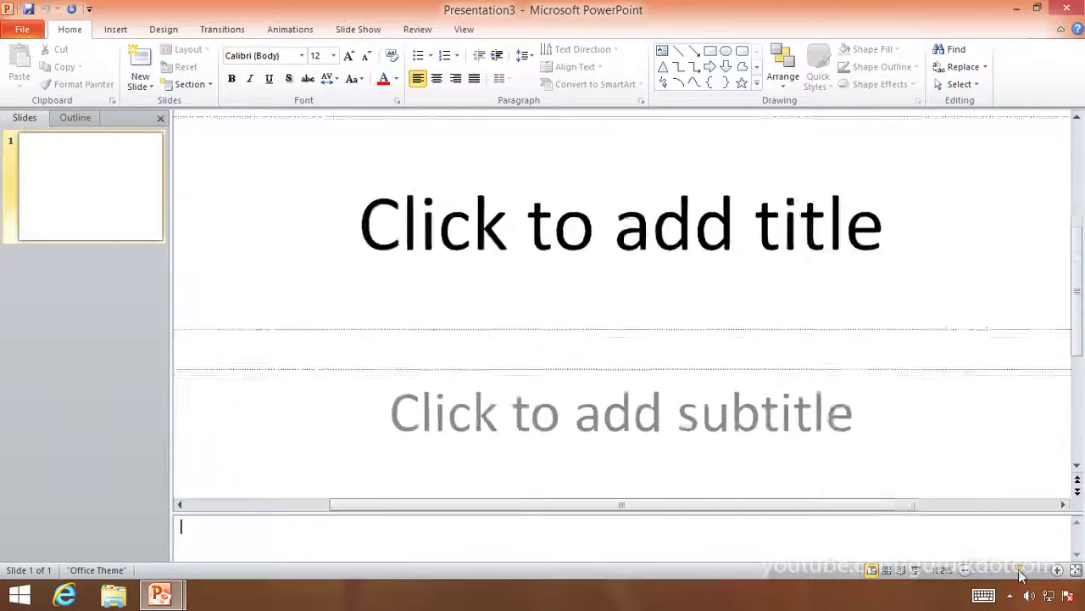
drag(1012, 576, 1003, 577)
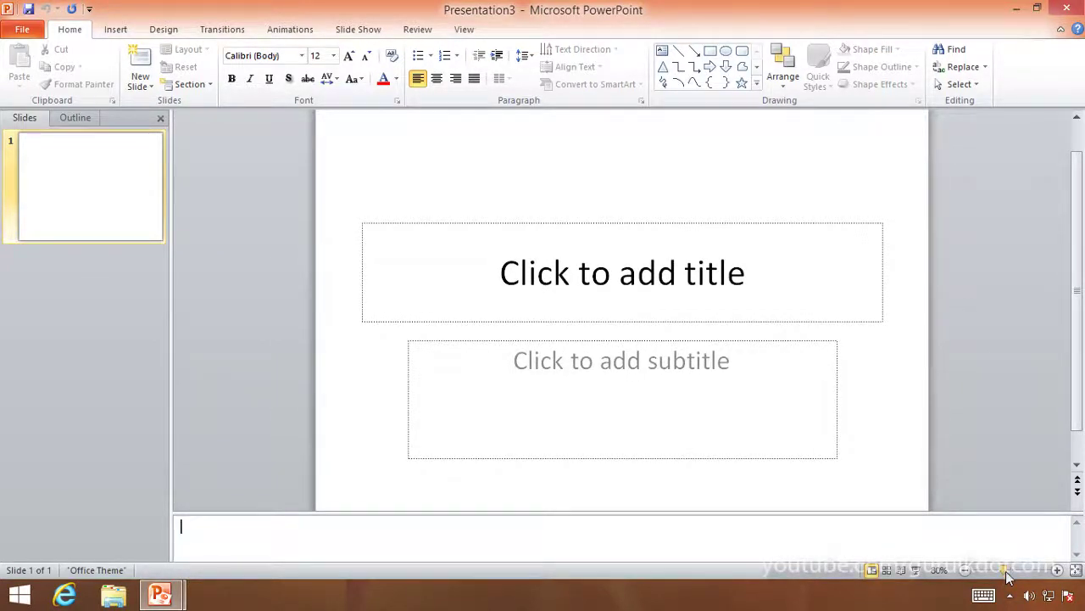
mouse_move(1003, 578)
mouse_down()
mouse_move(1020, 577)
mouse_move(1010, 577)
mouse_up()
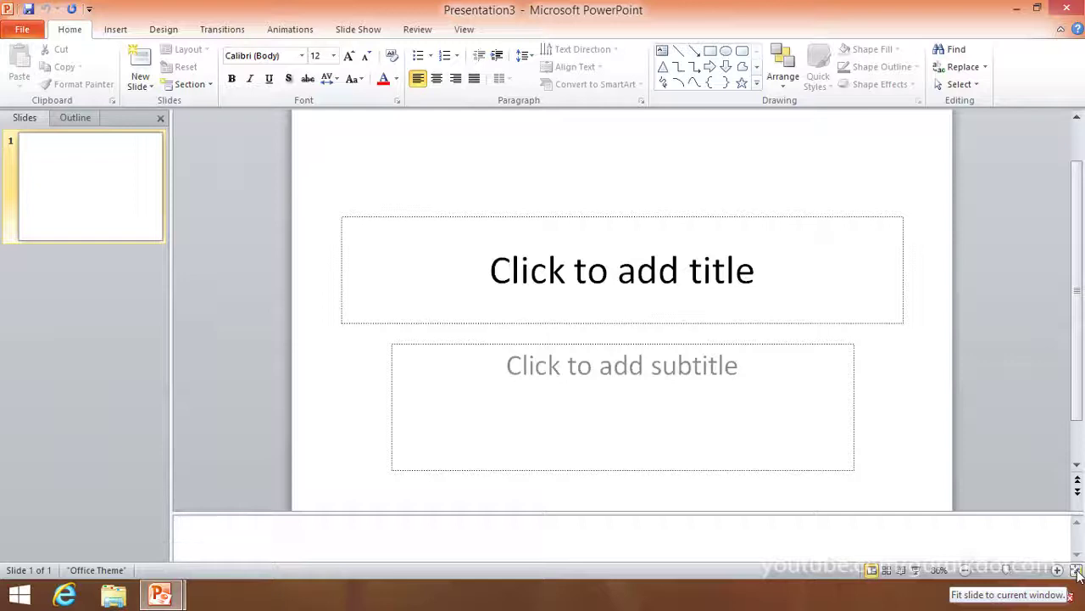
click(1076, 570)
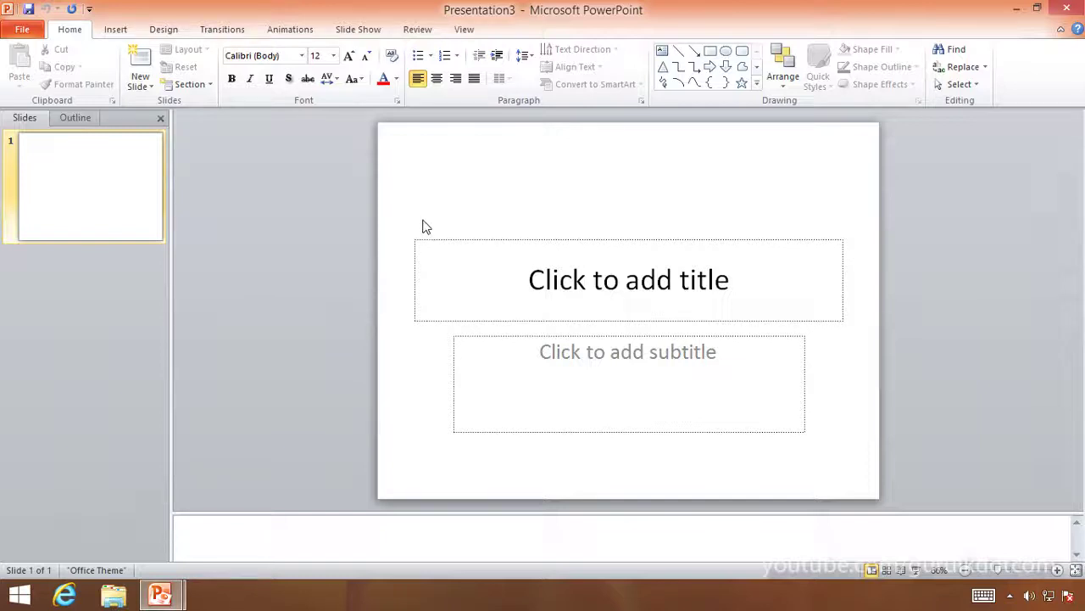
click(26, 33)
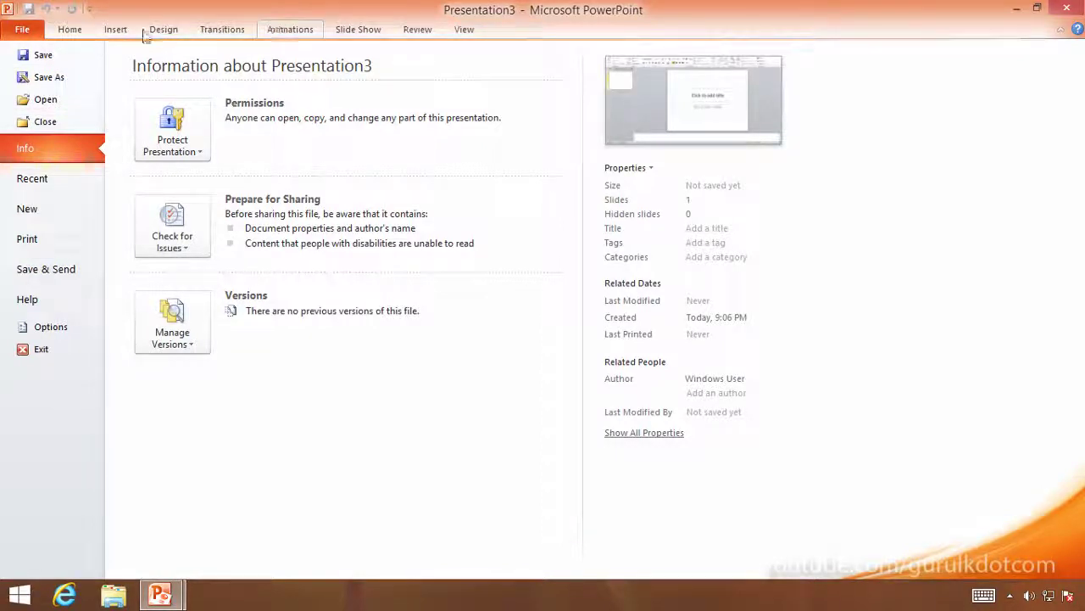
click(73, 30)
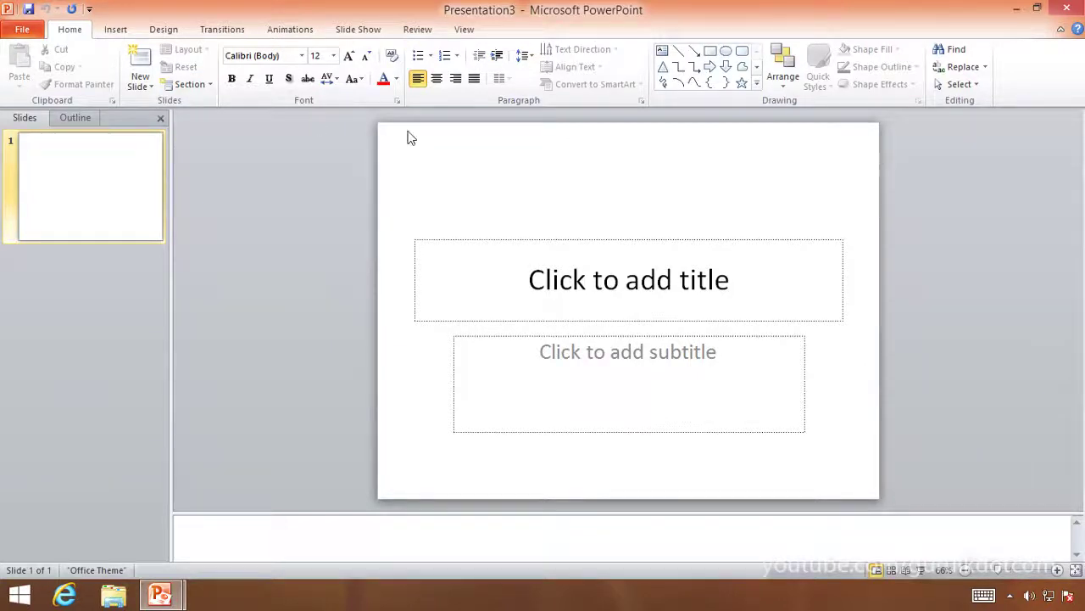